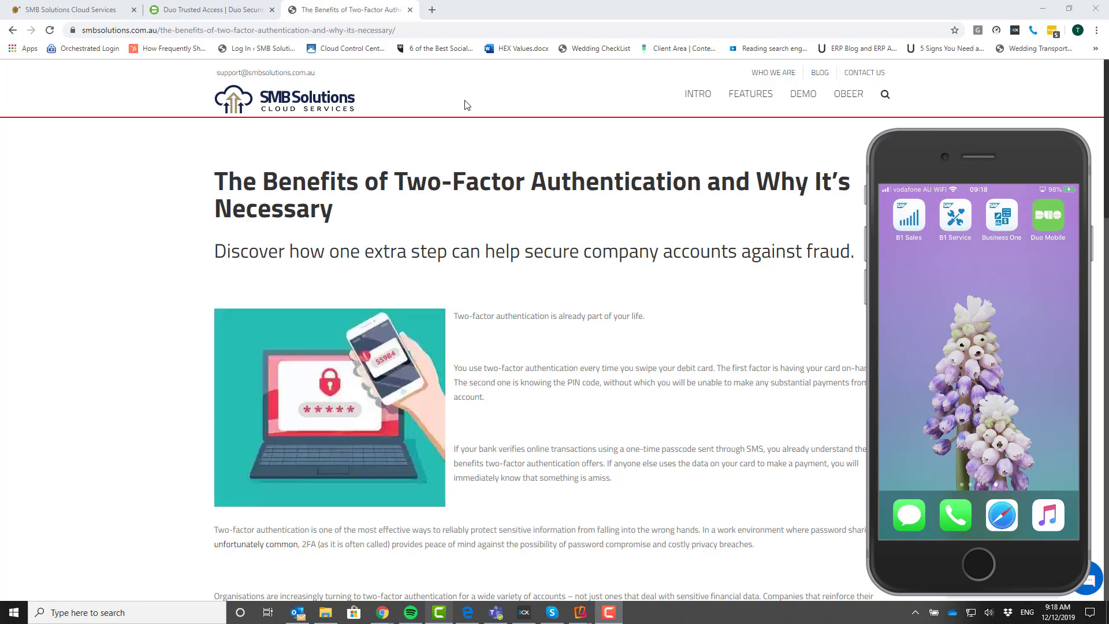
# Step: Switch to the Duo Trusted Access tab showing duo.com
pyautogui.click(216, 9)
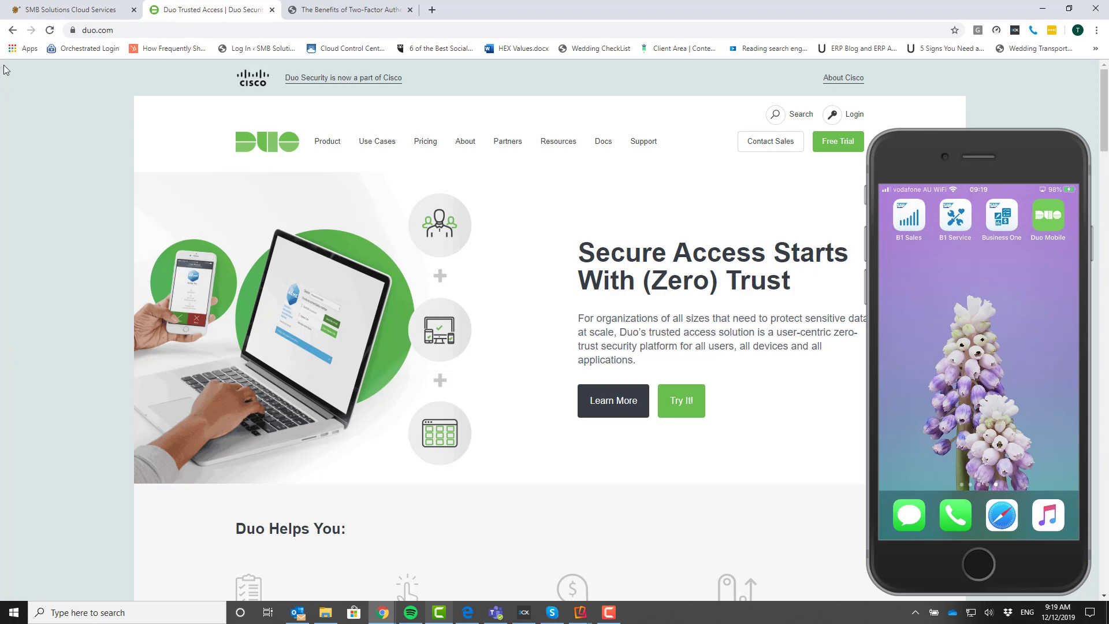
# Step: Log on to the SMB Solutions Cloud Services portal with the entered domain user and password
pyautogui.click(113, 4)
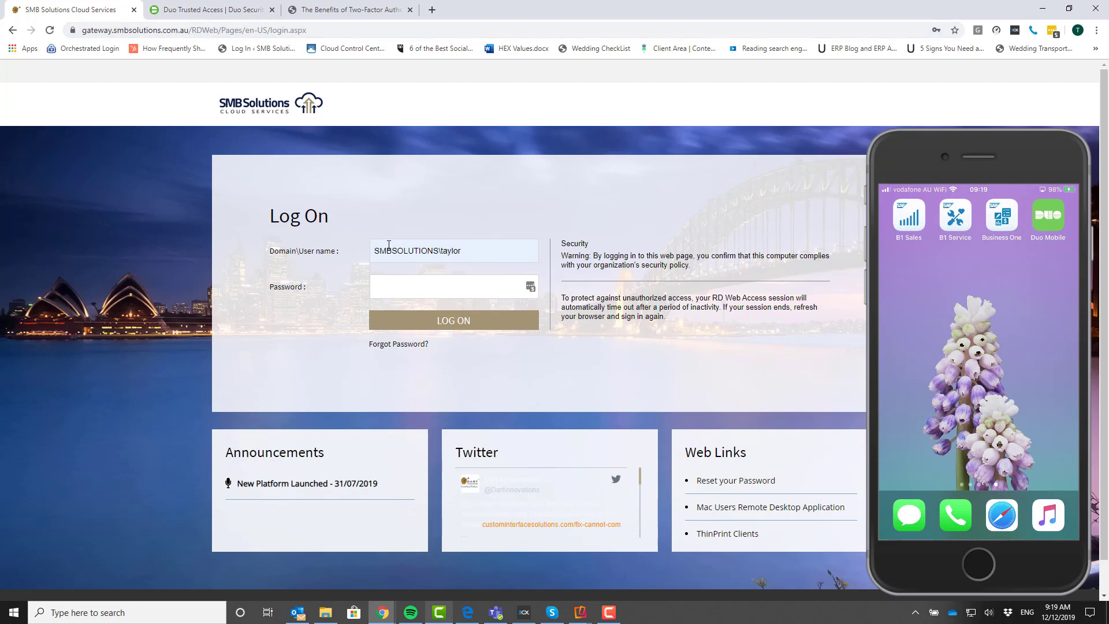
pyautogui.click(415, 292)
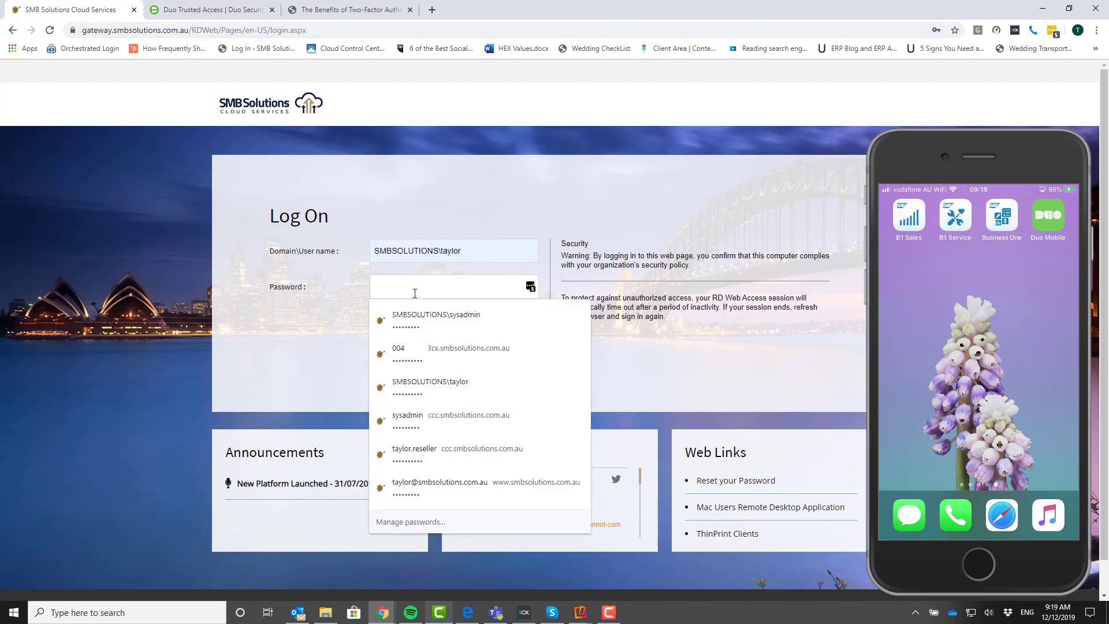
pyautogui.write('••••••••')
pyautogui.click(446, 314)
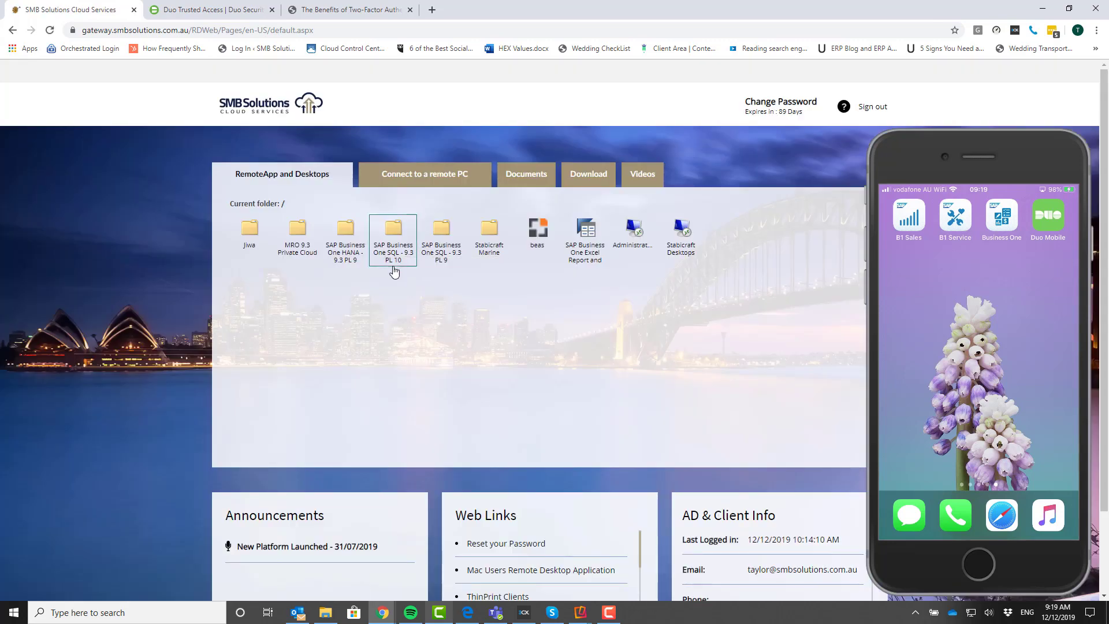
# Step: Start SAP Business One Client (64-bit) from the SQL 9.3 PL 10 folder using a different domain account
pyautogui.click(395, 238)
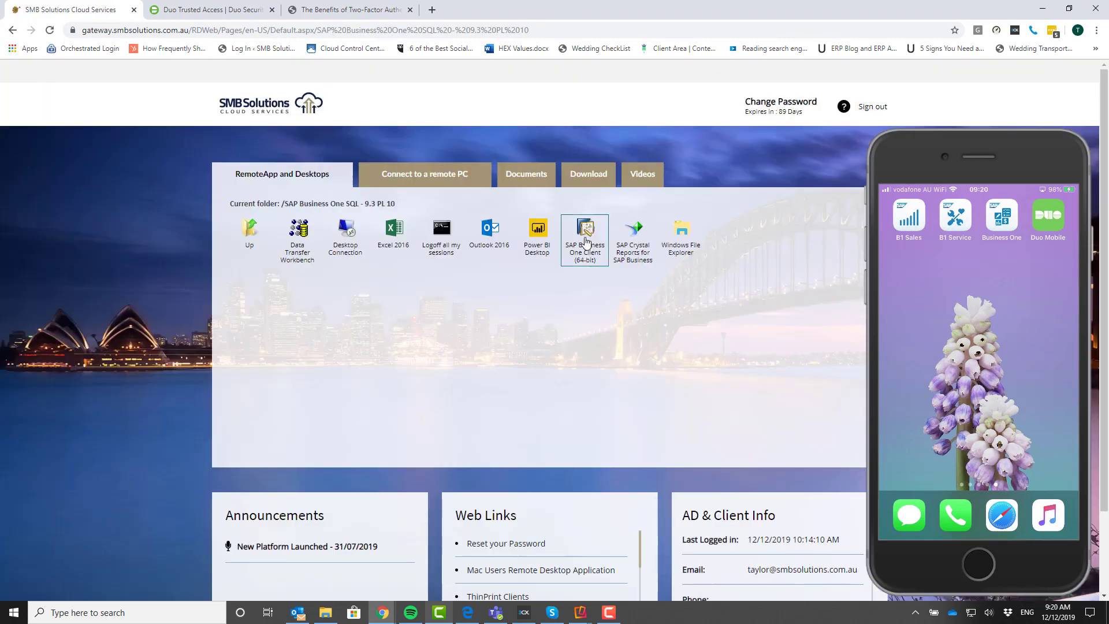
pyautogui.click(586, 243)
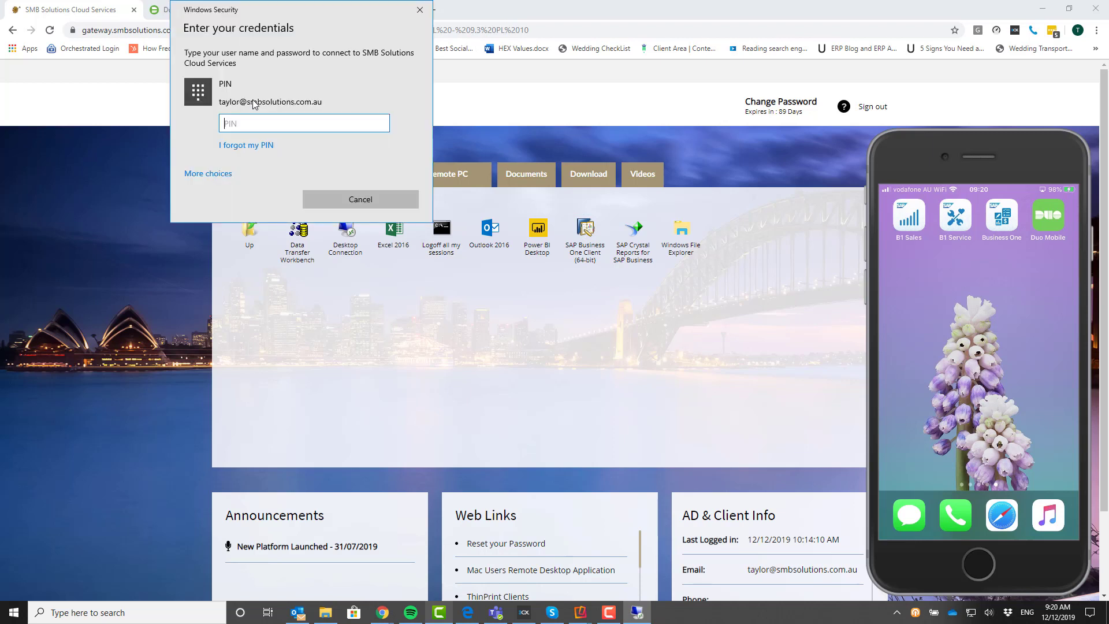
pyautogui.click(219, 176)
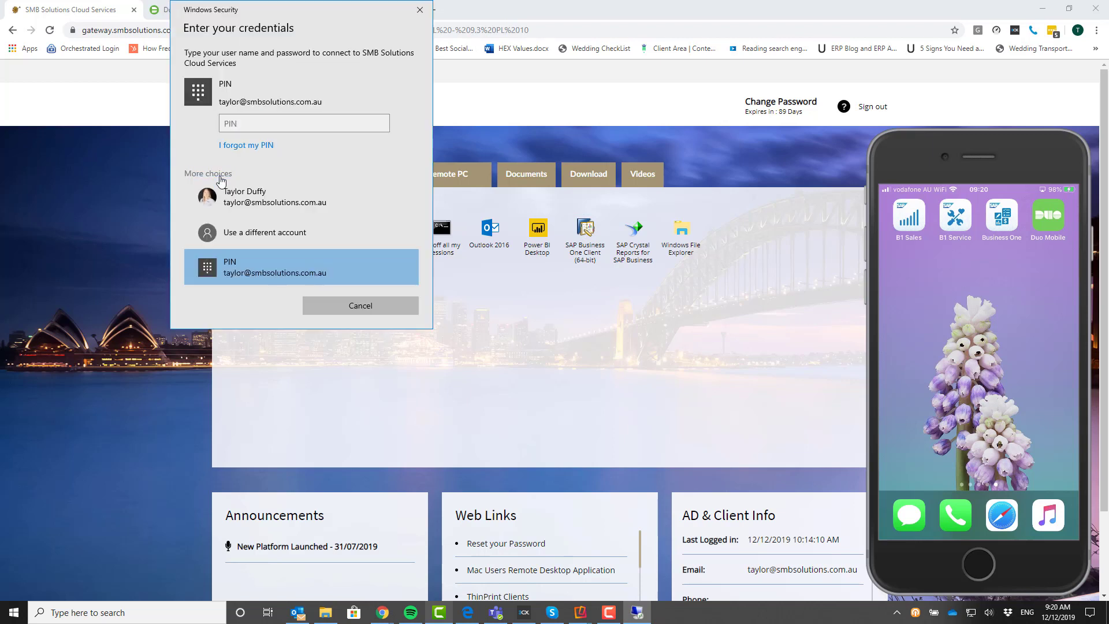
pyautogui.click(250, 233)
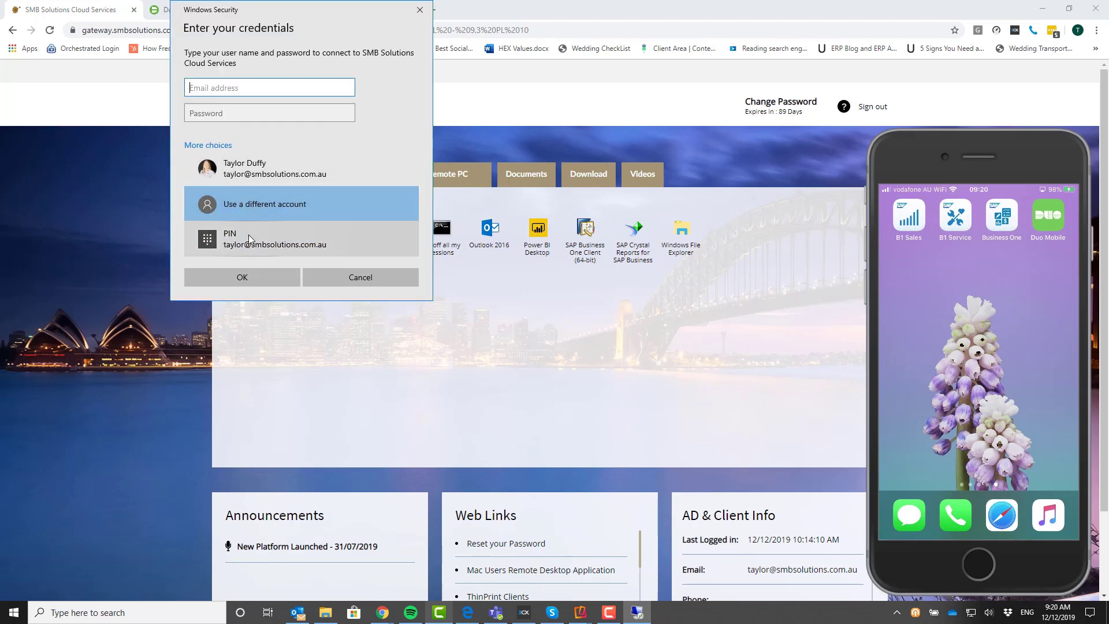
pyautogui.press('capslock')
pyautogui.write('S')
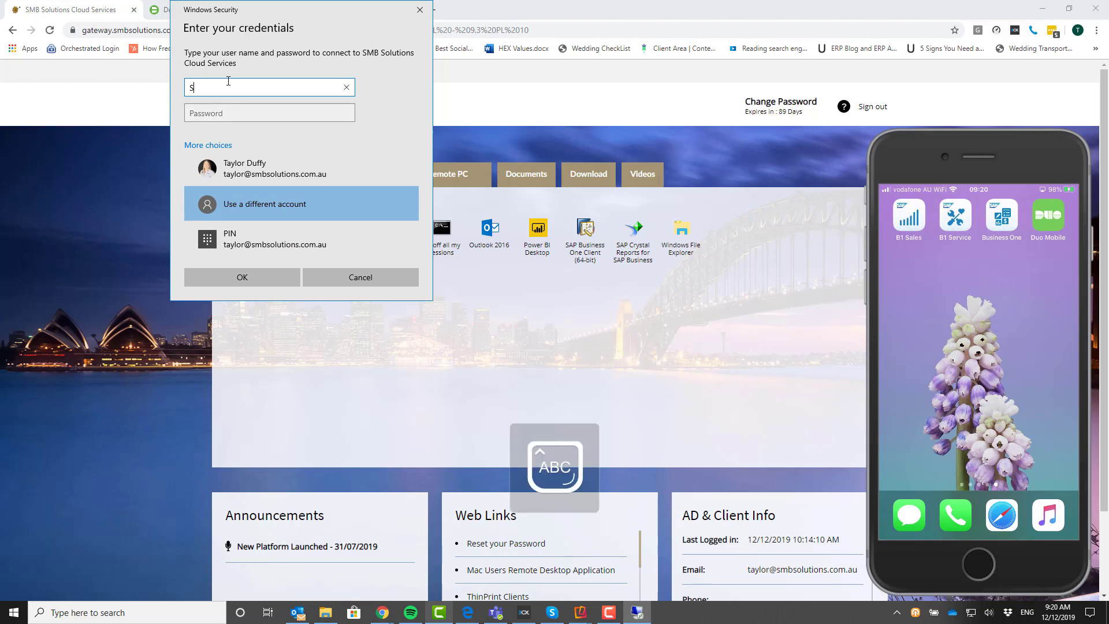
pyautogui.write('MBSOLUTIONS')
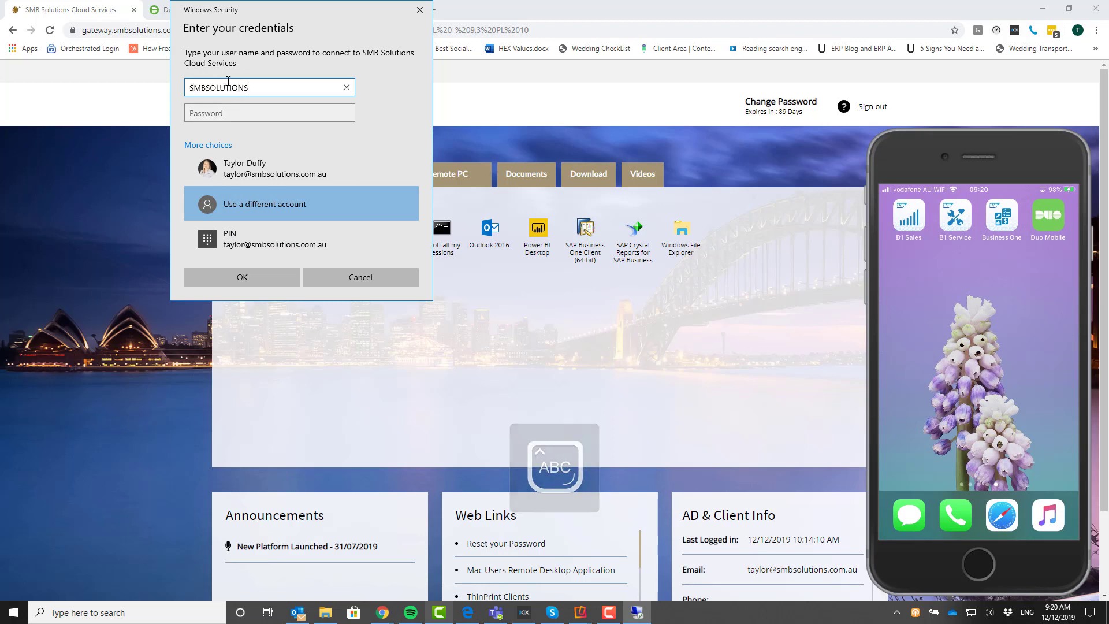
pyautogui.write('\\')
pyautogui.press('capslock')
pyautogui.write('taylor')
pyautogui.press('Tab')
pyautogui.write('*')
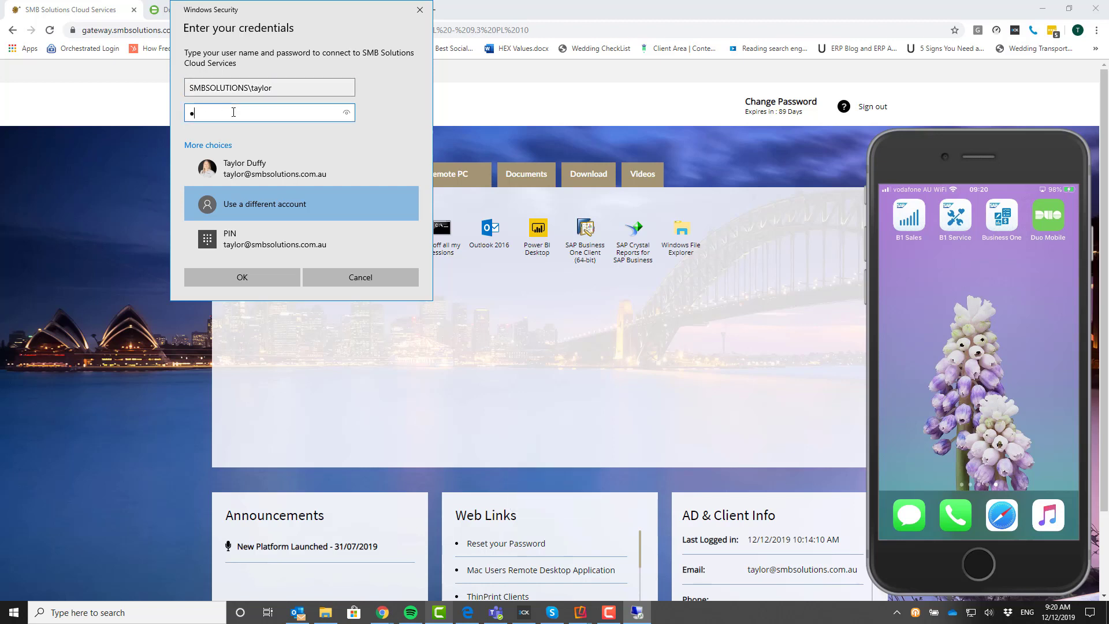
pyautogui.write('********')
# Step: Confirm the domain credentials and expand the RemoteApp connection details
pyautogui.click(246, 277)
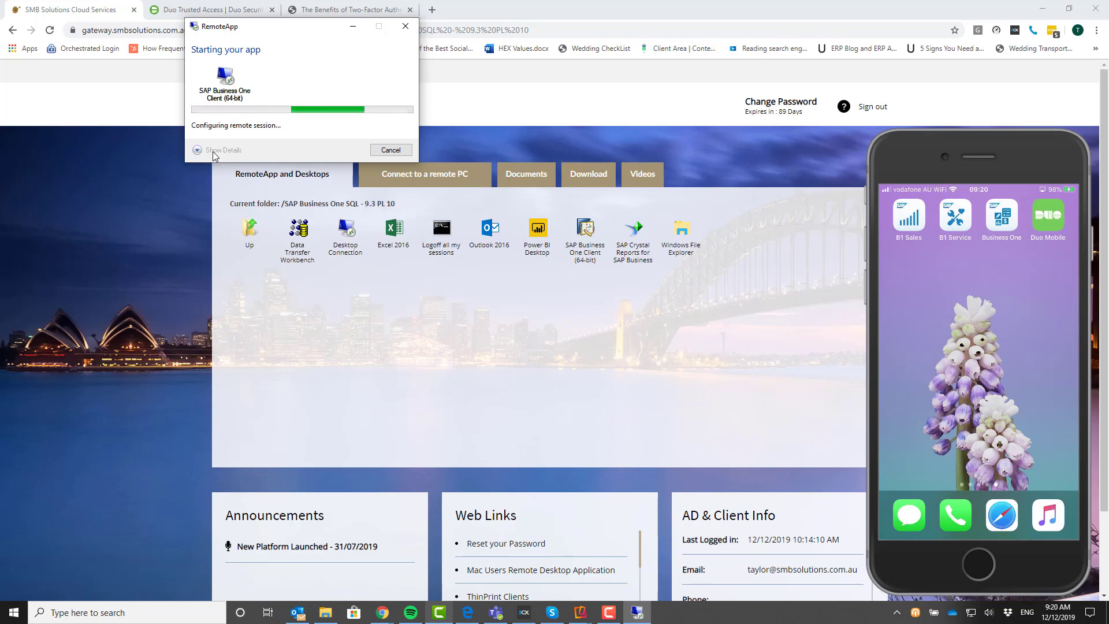
pyautogui.click(222, 150)
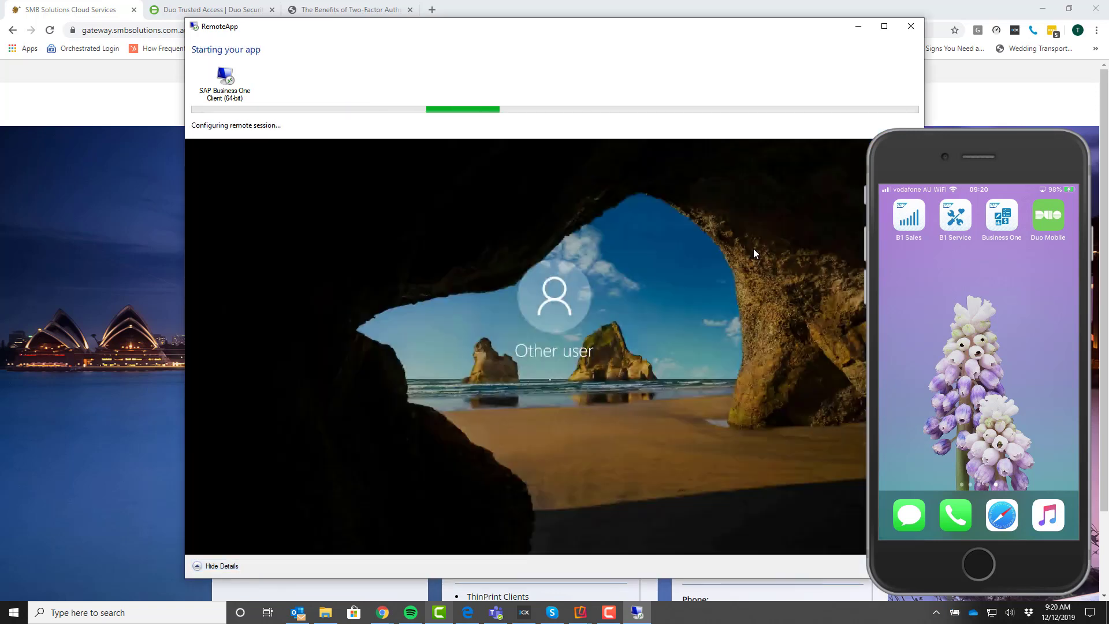